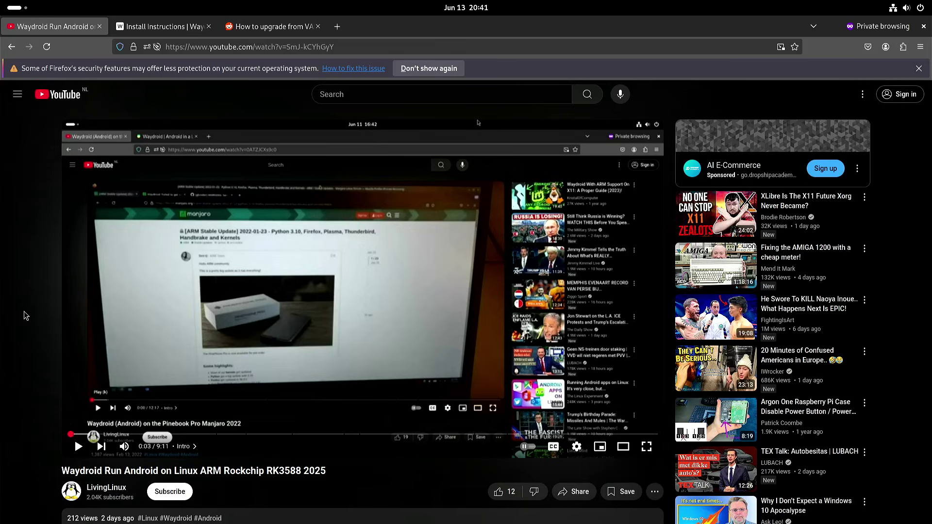
- Scroll down through the Waydroid video's comments and back up to the top
{"action": "scroll", "coordinate": [41, 318], "scroll_direction": "down", "scroll_amount": 8}
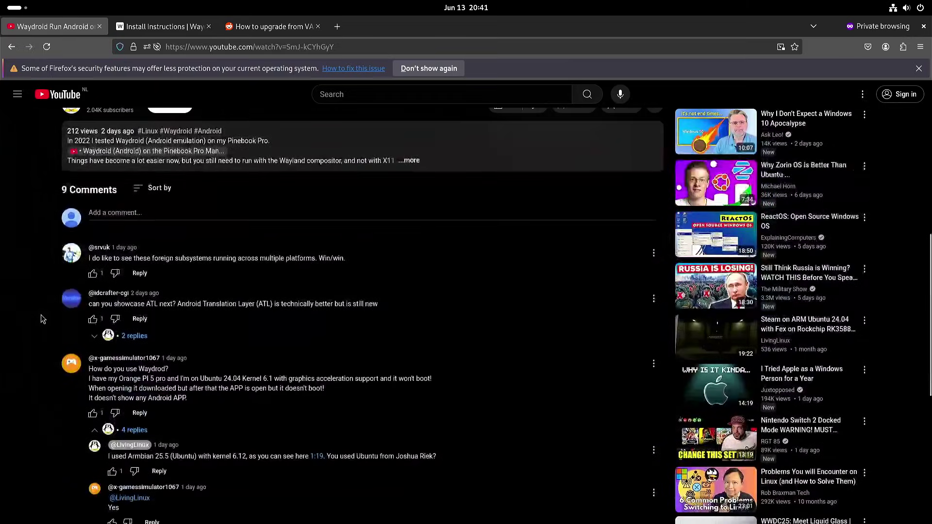
{"action": "scroll", "coordinate": [42, 319], "scroll_direction": "down", "scroll_amount": 5}
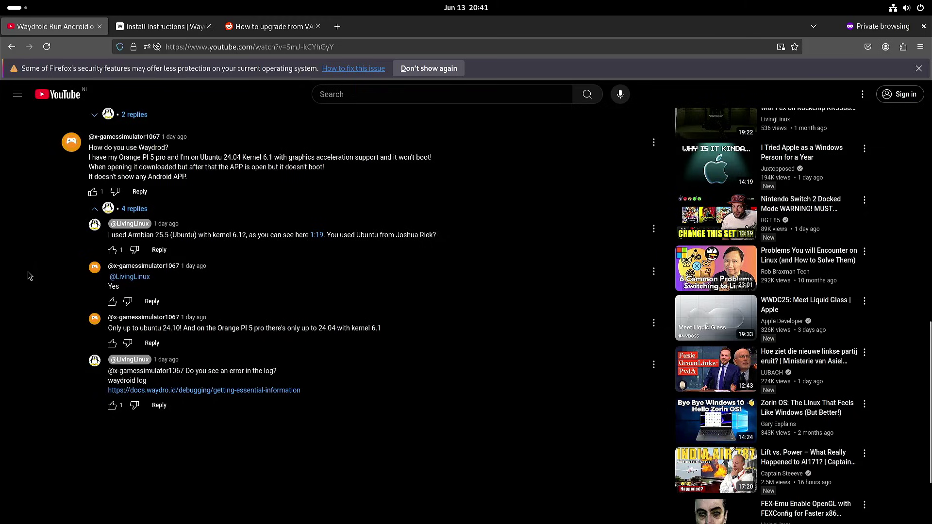
{"action": "scroll", "coordinate": [36, 296], "scroll_direction": "up", "scroll_amount": 6}
{"action": "scroll", "coordinate": [36, 297], "scroll_direction": "up", "scroll_amount": 7}
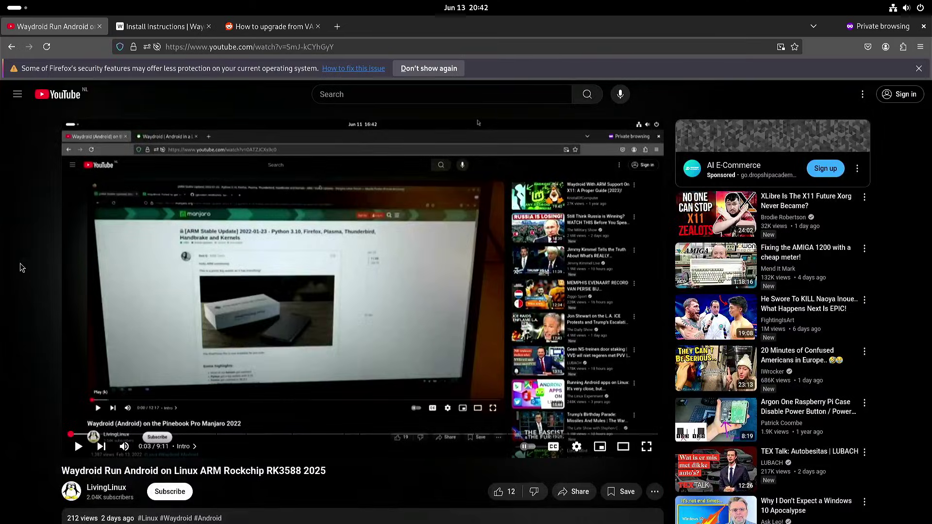
- Go to the Install Instructions page and scroll to the Ubuntu/Debian and derivatives section
{"action": "left_click", "coordinate": [164, 27]}
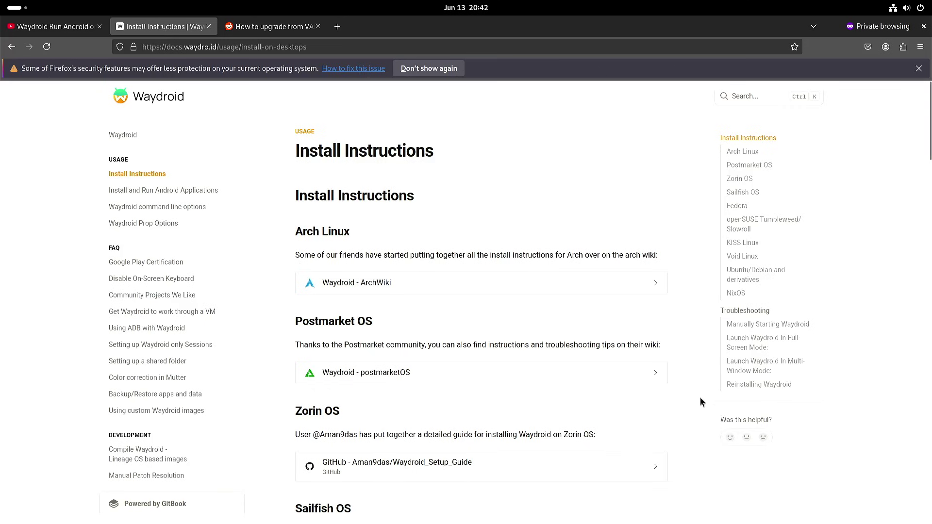
{"action": "scroll", "coordinate": [701, 396], "scroll_direction": "down", "scroll_amount": 10}
{"action": "scroll", "coordinate": [702, 393], "scroll_direction": "down", "scroll_amount": 8}
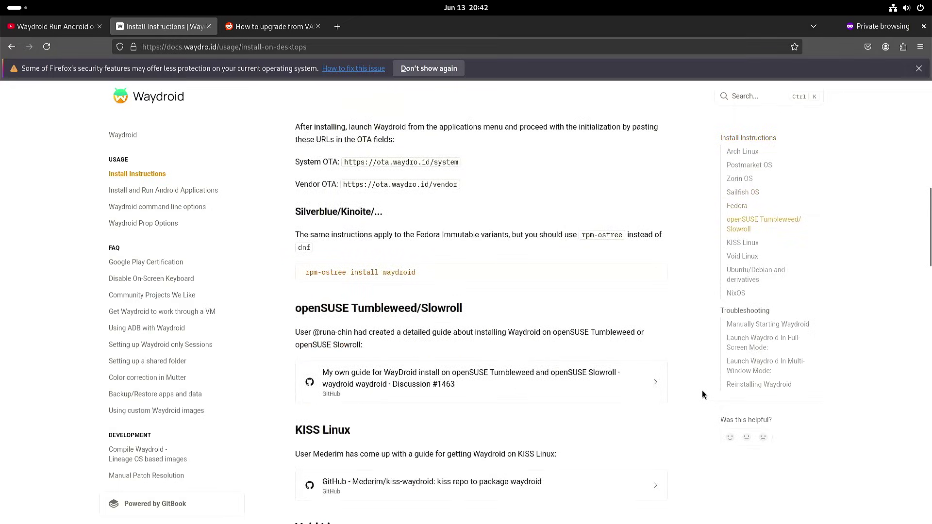
{"action": "scroll", "coordinate": [701, 394], "scroll_direction": "down", "scroll_amount": 4}
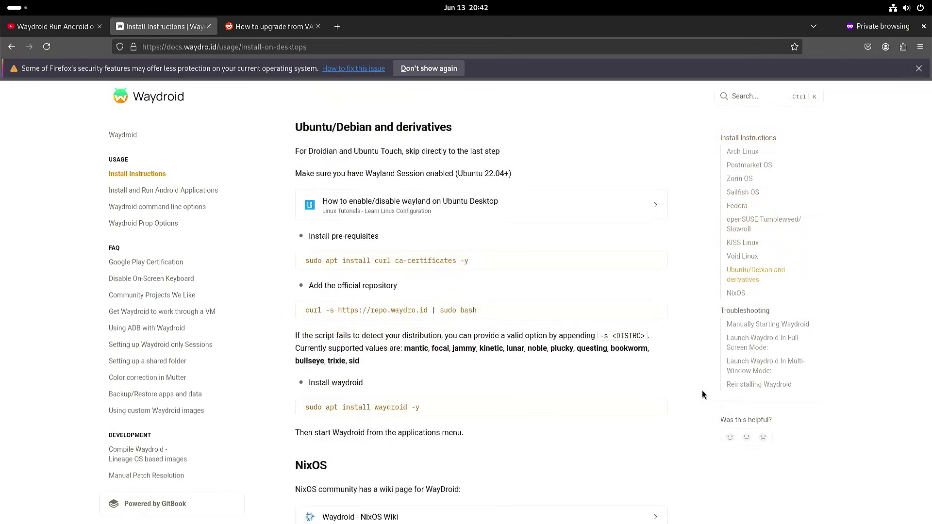
{"action": "scroll", "coordinate": [702, 394], "scroll_direction": "up", "scroll_amount": 1}
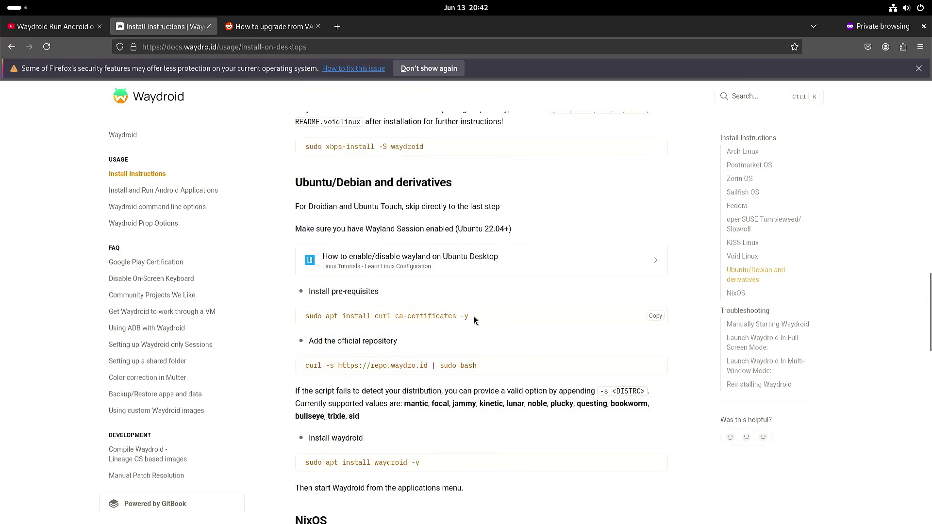
- Select in turn the curl prerequisite, repository and 'sudo apt install waydroid -y' commands
{"action": "left_click_drag", "start_coordinate": [473, 316], "coordinate": [294, 317]}
{"action": "left_click_drag", "start_coordinate": [478, 365], "coordinate": [293, 367]}
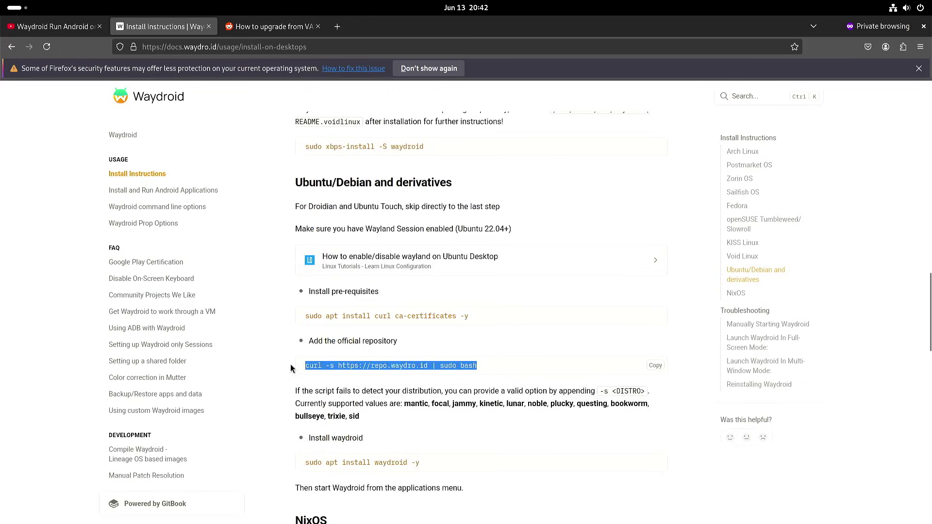
{"action": "left_click", "coordinate": [377, 463]}
{"action": "left_click_drag", "start_coordinate": [305, 462], "coordinate": [388, 474]}
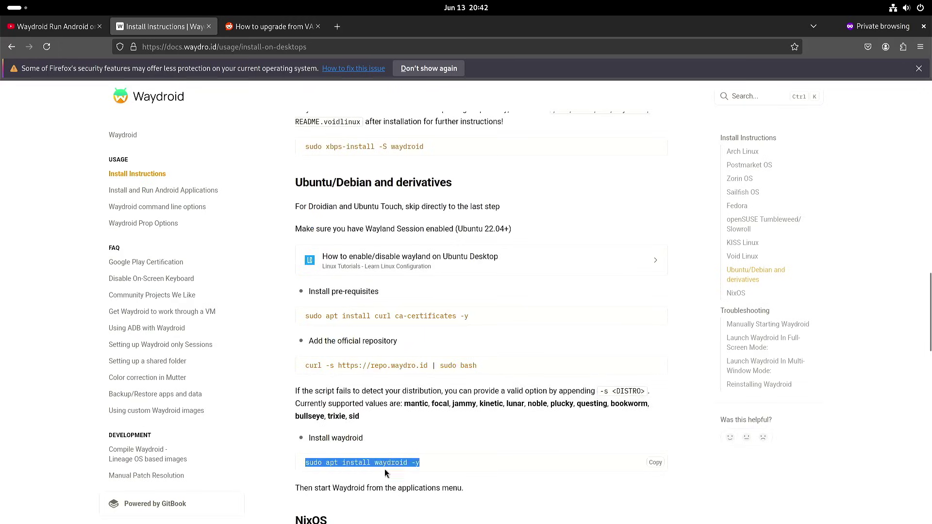
{"action": "left_click", "coordinate": [449, 424]}
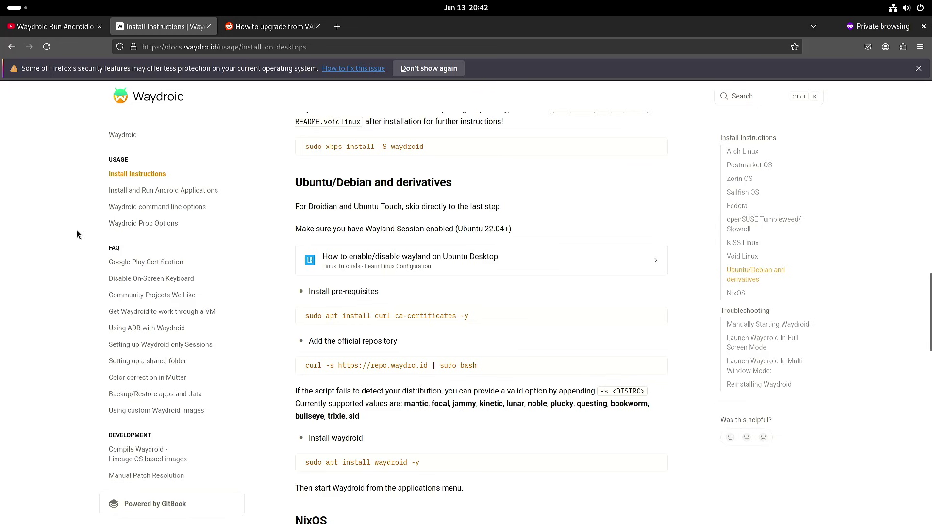
- View the Waydroid initialisation settings screenshot, then move to the Reddit VANILLA-to-GAPPS thread
{"action": "key", "text": "super"}
{"action": "left_click", "coordinate": [554, 173]}
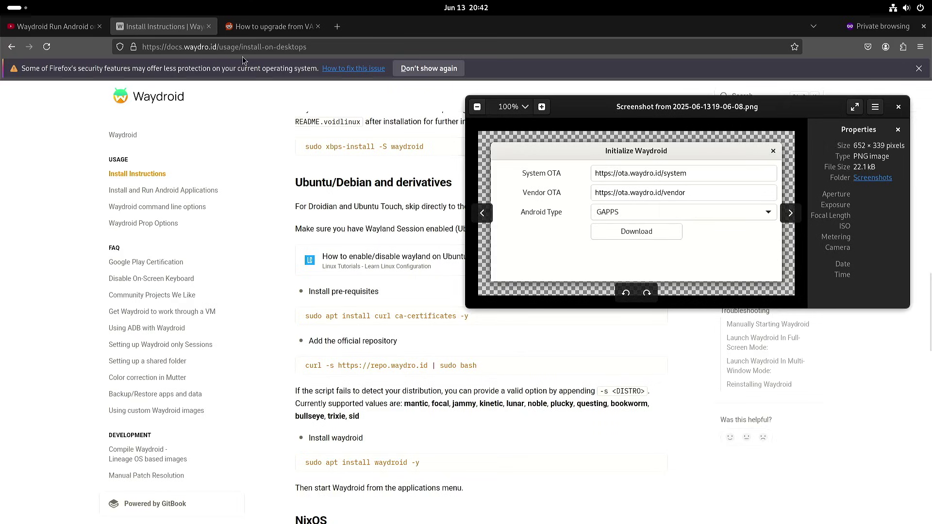
{"action": "left_click", "coordinate": [253, 30]}
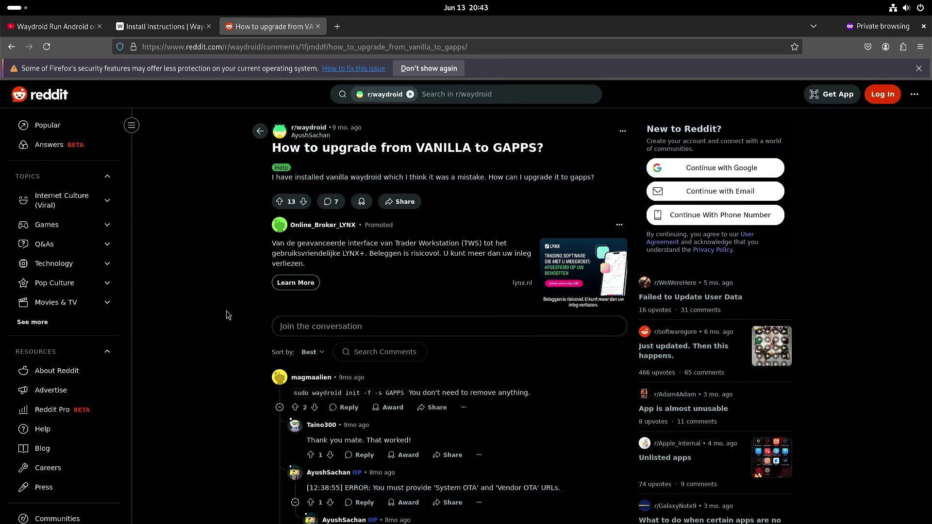
- Select the corrected 'sudo waydroid init -f -s GAPPS -v … -c …' command, then return to Install Instructions
{"action": "scroll", "coordinate": [226, 311], "scroll_direction": "down", "scroll_amount": 2}
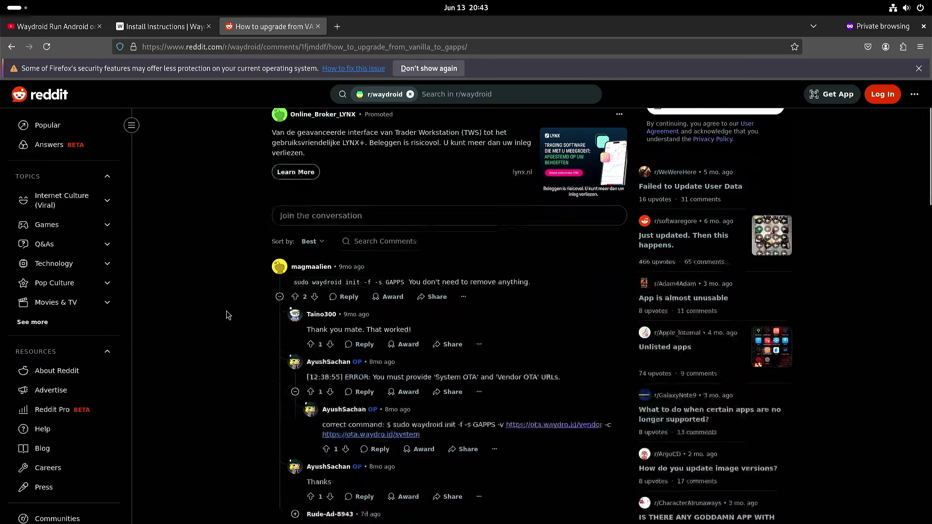
{"action": "scroll", "coordinate": [225, 310], "scroll_direction": "down", "scroll_amount": 2}
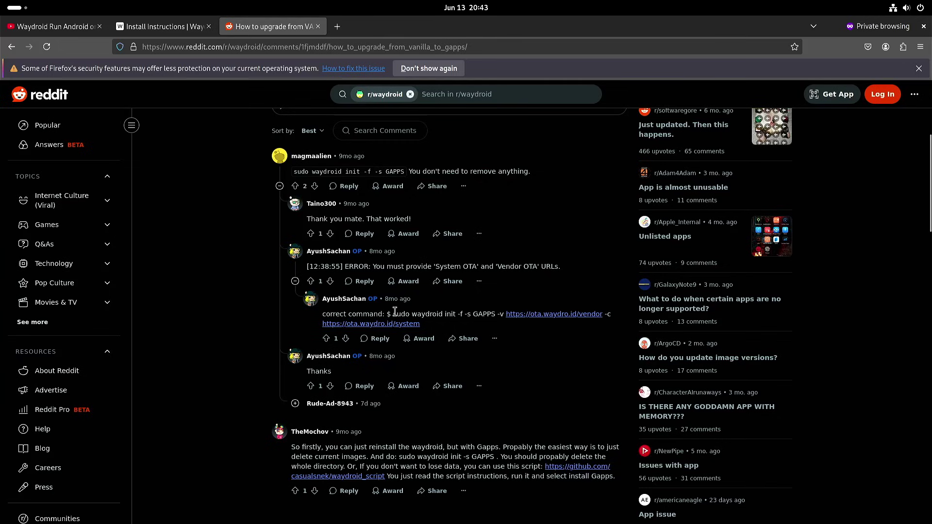
{"action": "left_click_drag", "start_coordinate": [394, 315], "coordinate": [452, 323]}
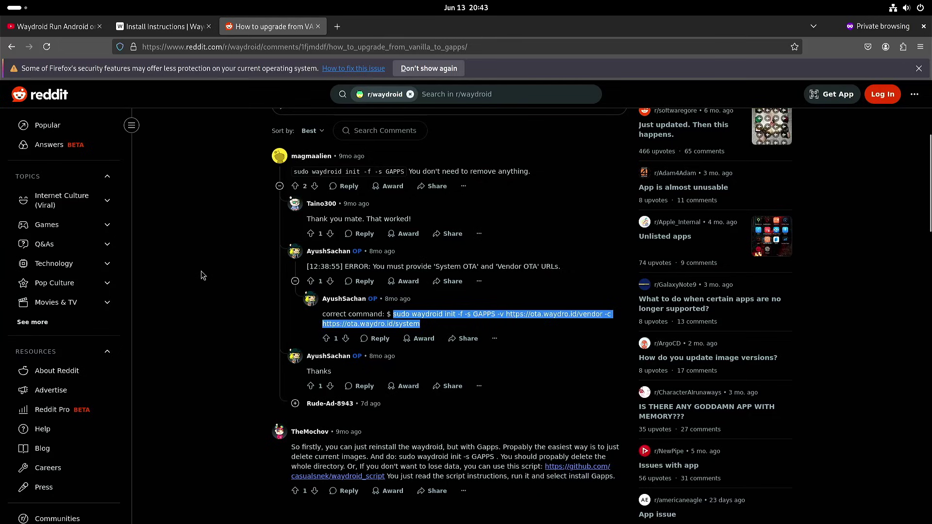
{"action": "left_click", "coordinate": [172, 26]}
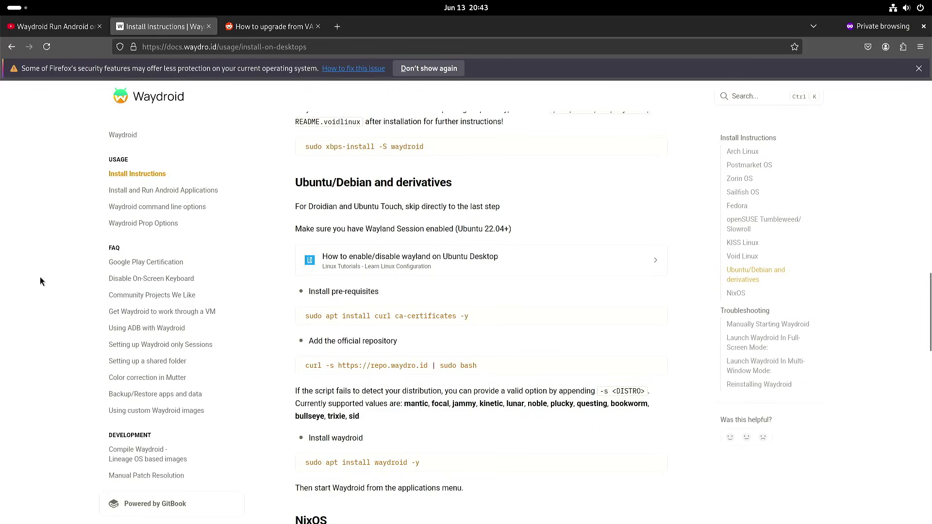
- On the Google Play Certification FAQ page, select the 'sudo waydroid shell' command
{"action": "left_click", "coordinate": [139, 265]}
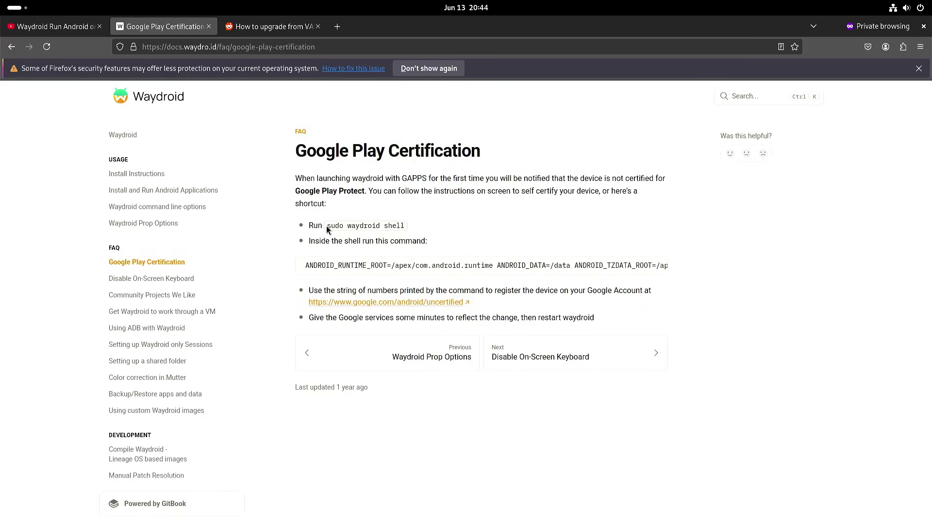
{"action": "left_click_drag", "start_coordinate": [326, 226], "coordinate": [408, 226]}
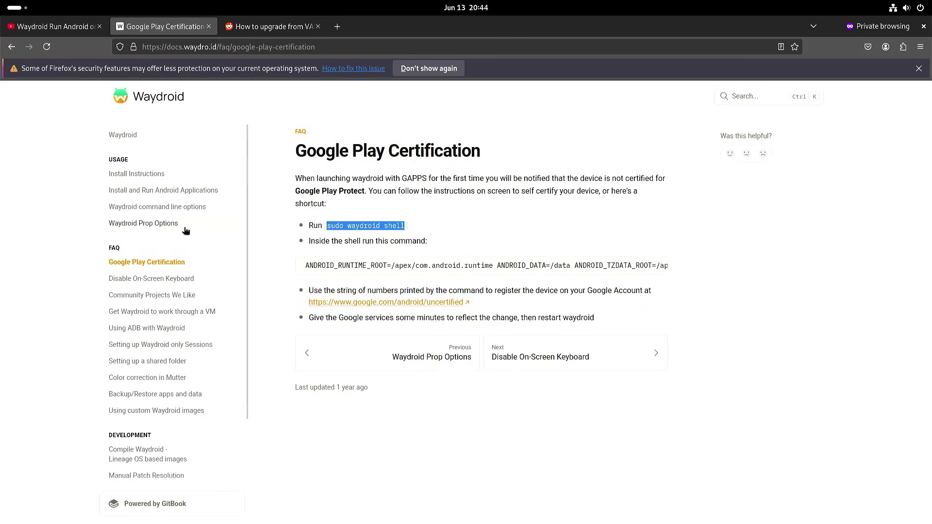
{"action": "key", "text": "super"}
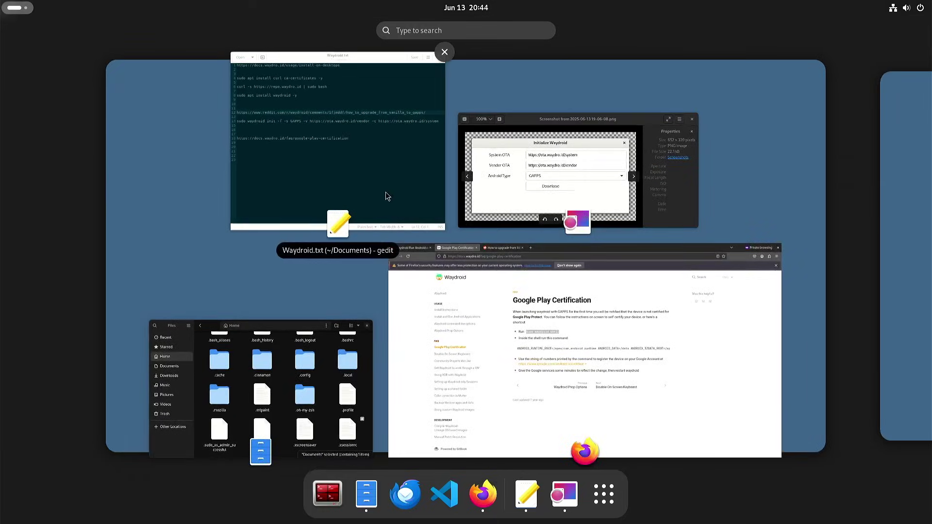
- Run the pasted 'sudo waydroid shell' in Terminator with the sudo password; container reports STOPPED
{"action": "left_click", "coordinate": [328, 492]}
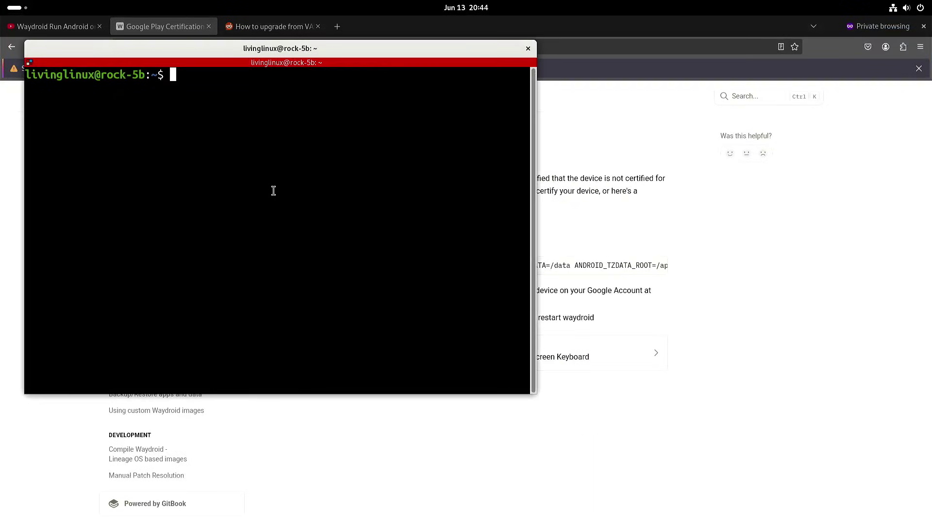
{"action": "type", "text": "sudo waydroid shell"}
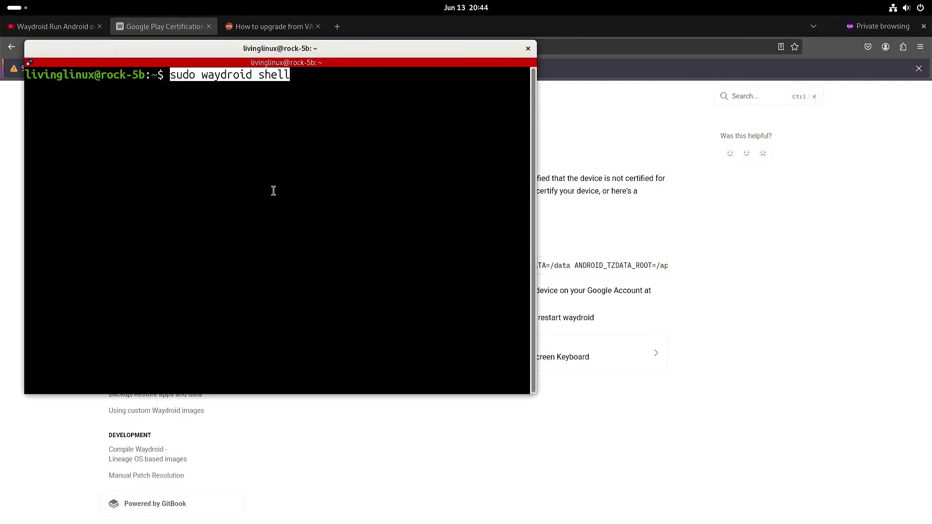
{"action": "key", "text": "Return"}
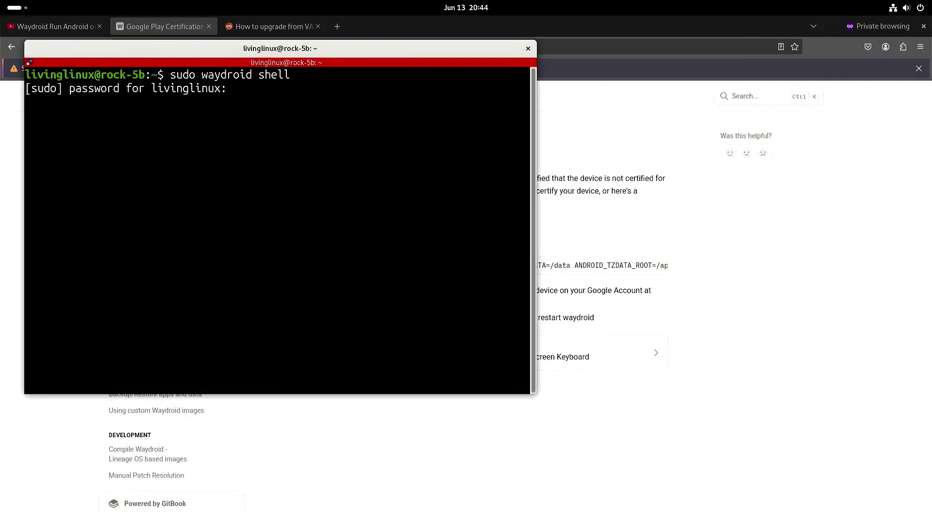
{"action": "key", "text": "Return"}
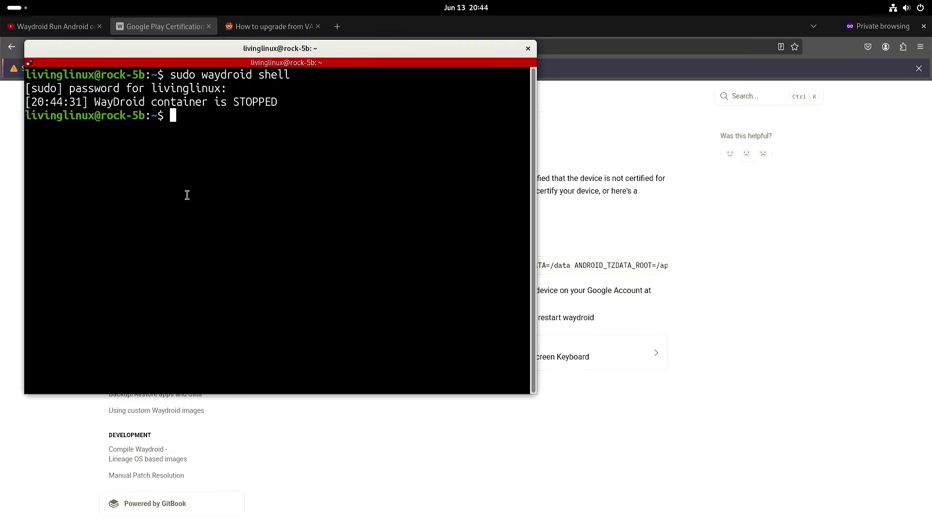
- Bring up the full installed applications grid
{"action": "mouse_move", "coordinate": [1, 5]}
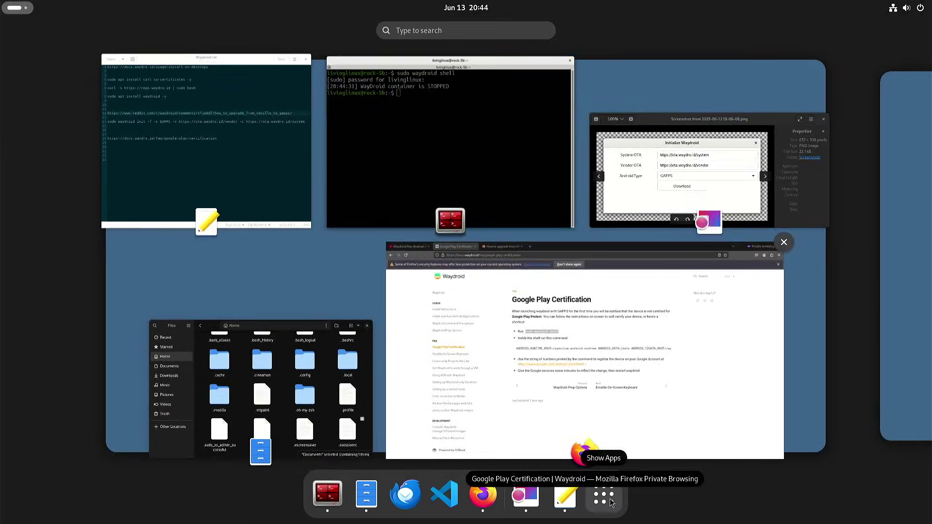
{"action": "left_click", "coordinate": [609, 501]}
{"action": "scroll", "coordinate": [599, 376], "scroll_direction": "down", "scroll_amount": 1}
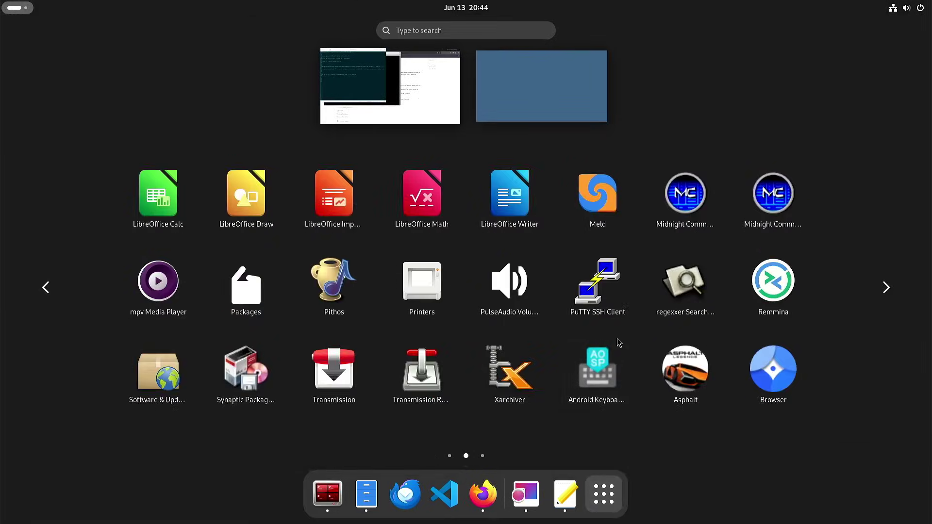
- Launch Waydroid from the third app-grid page so the Play Store opens on Games
{"action": "scroll", "coordinate": [619, 343], "scroll_direction": "down", "scroll_amount": 1}
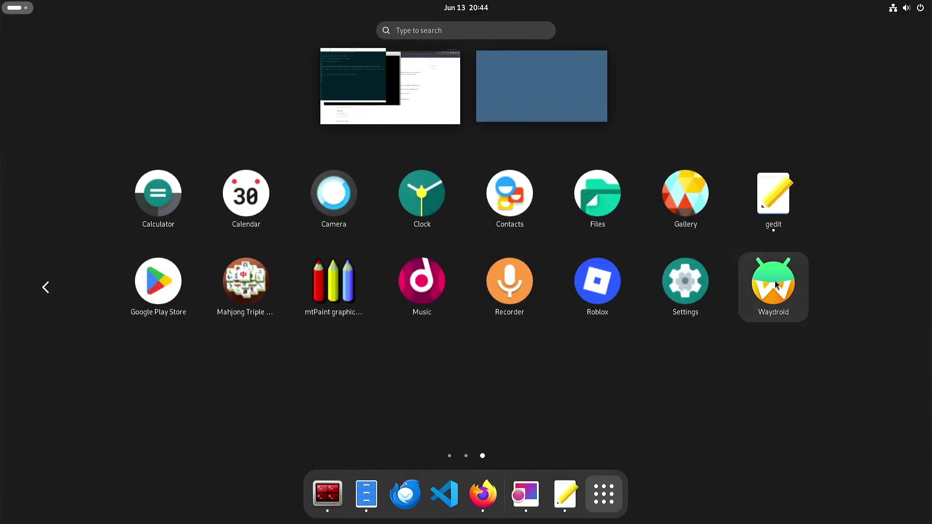
{"action": "left_click", "coordinate": [774, 281]}
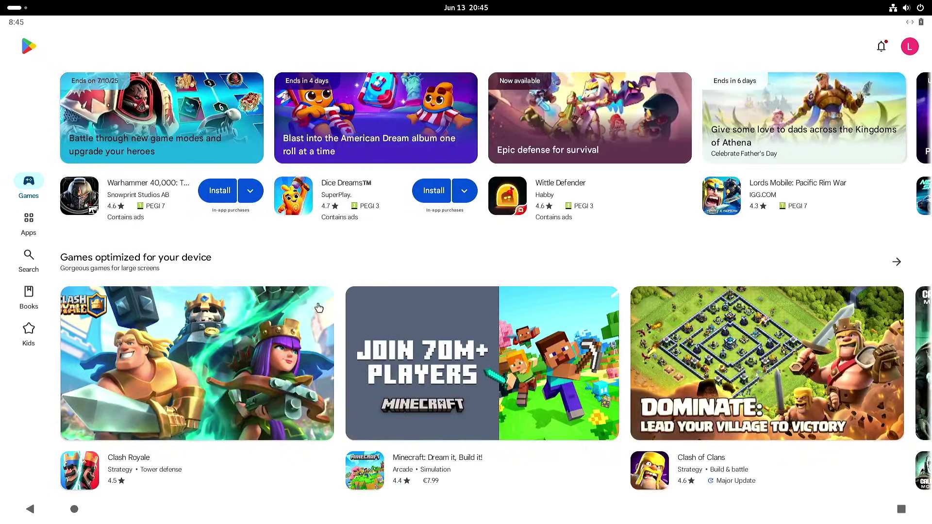
{"action": "mouse_move", "coordinate": [3, 5]}
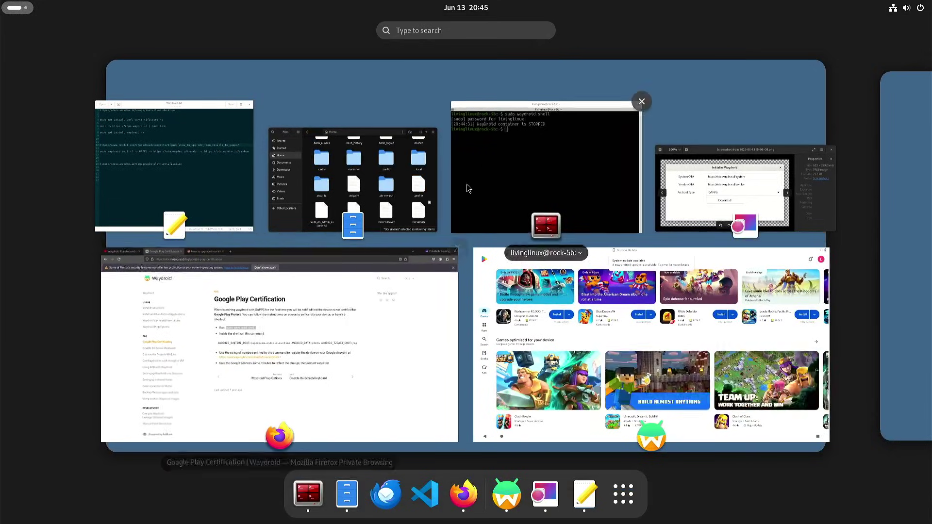
- Rerun 'sudo waydroid shell' in the terminal to reach the container's :/ # root prompt
{"action": "left_click", "coordinate": [485, 165]}
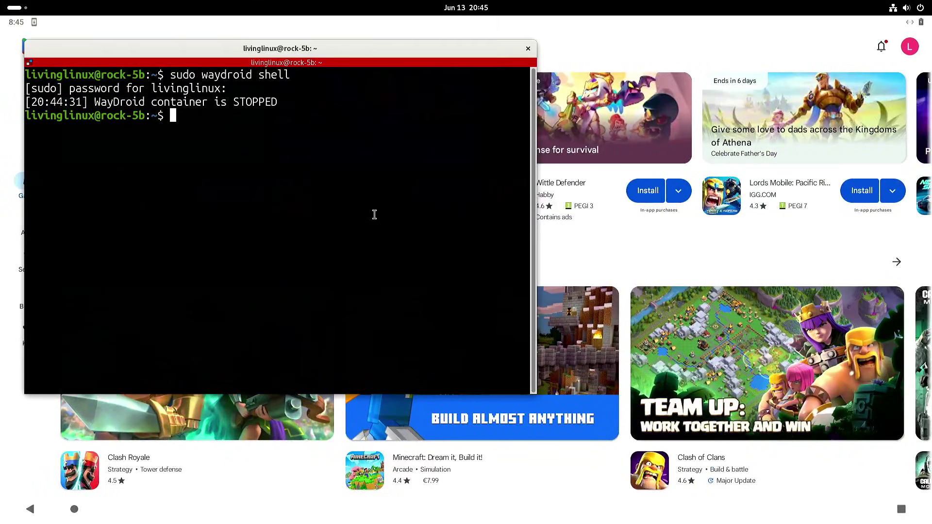
{"action": "key", "text": "Up"}
{"action": "key", "text": "Return"}
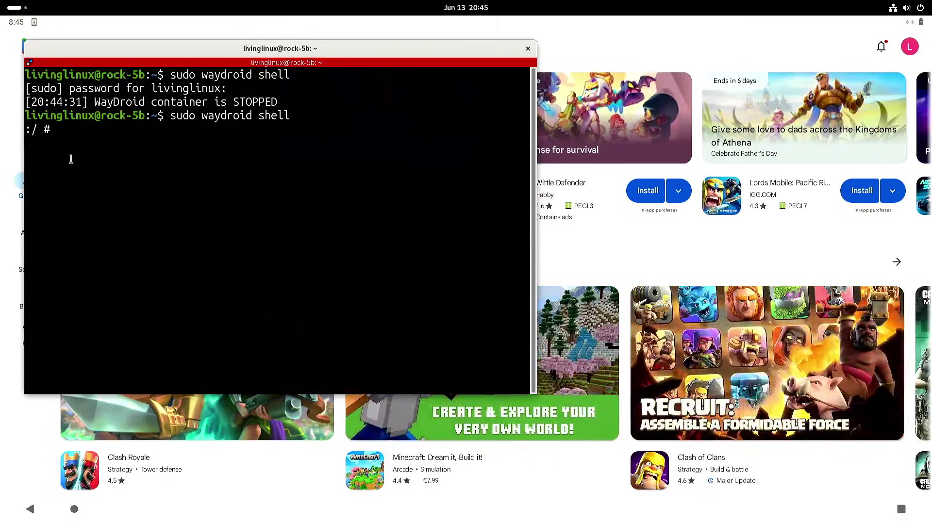
- Copy the ANDROID_RUNTIME_ROOT certification command from the Firefox Google Play Certification page
{"action": "mouse_move", "coordinate": [2, 6]}
{"action": "left_click", "coordinate": [342, 352]}
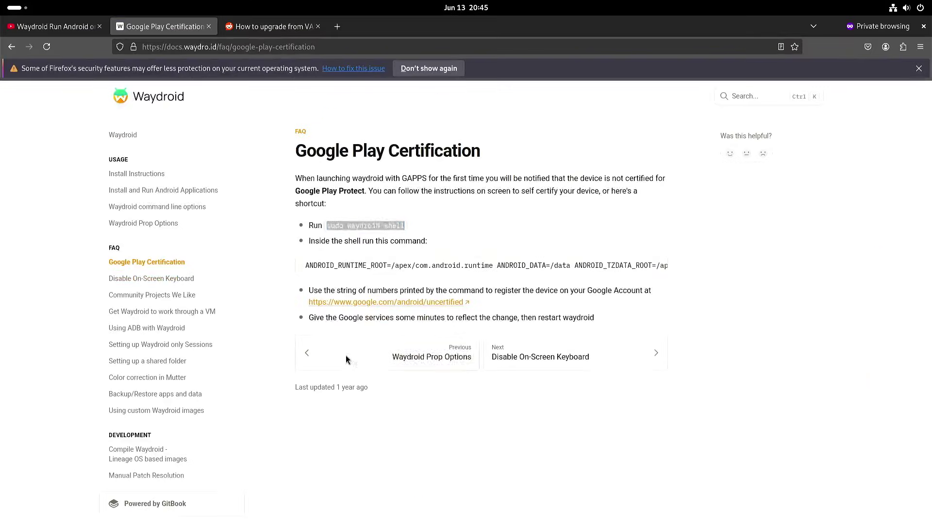
{"action": "left_click", "coordinate": [662, 267]}
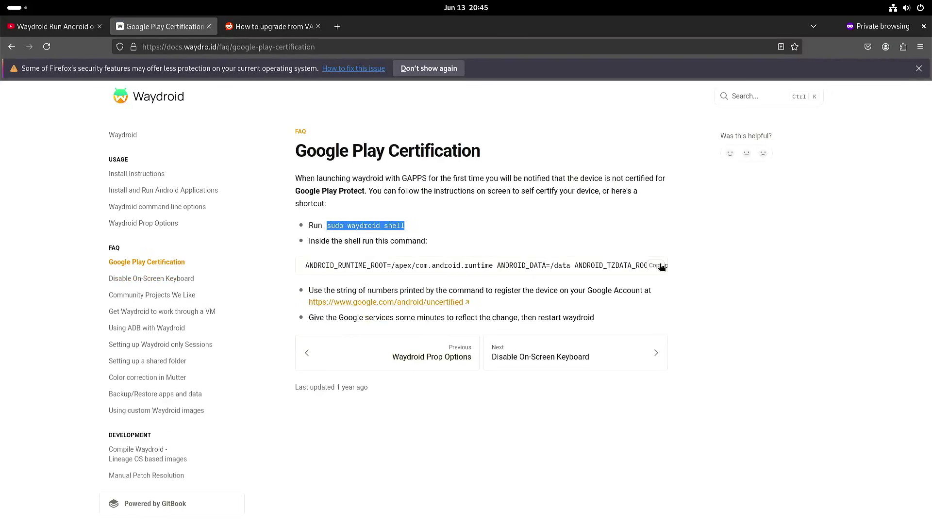
{"action": "mouse_move", "coordinate": [1, 5]}
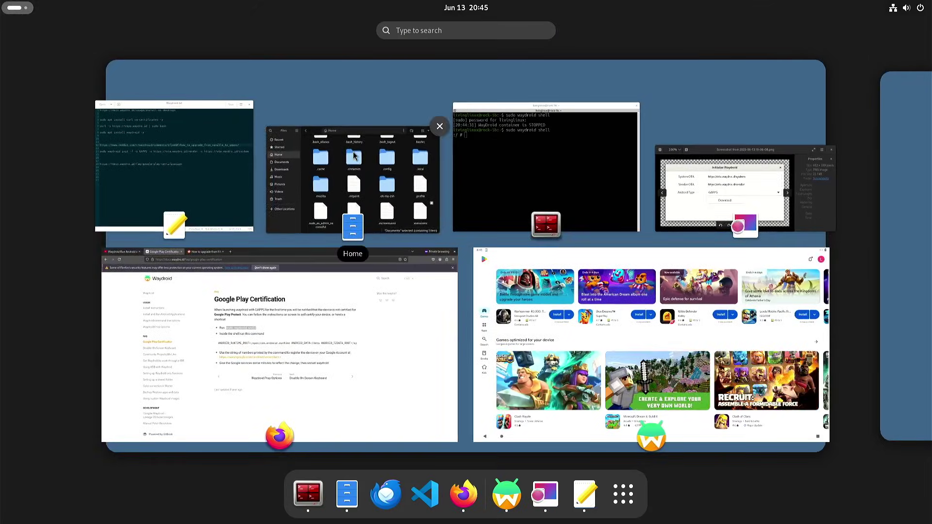
{"action": "left_click", "coordinate": [694, 169]}
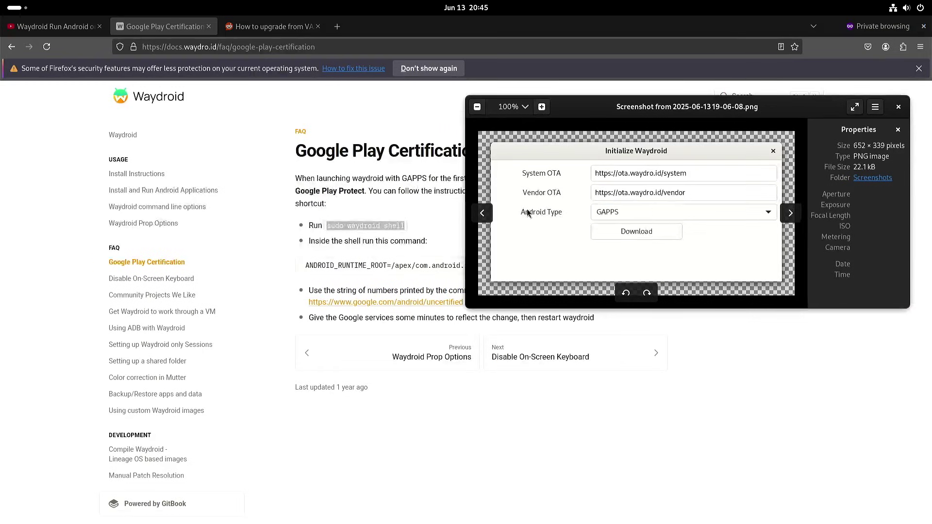
{"action": "left_click", "coordinate": [481, 215]}
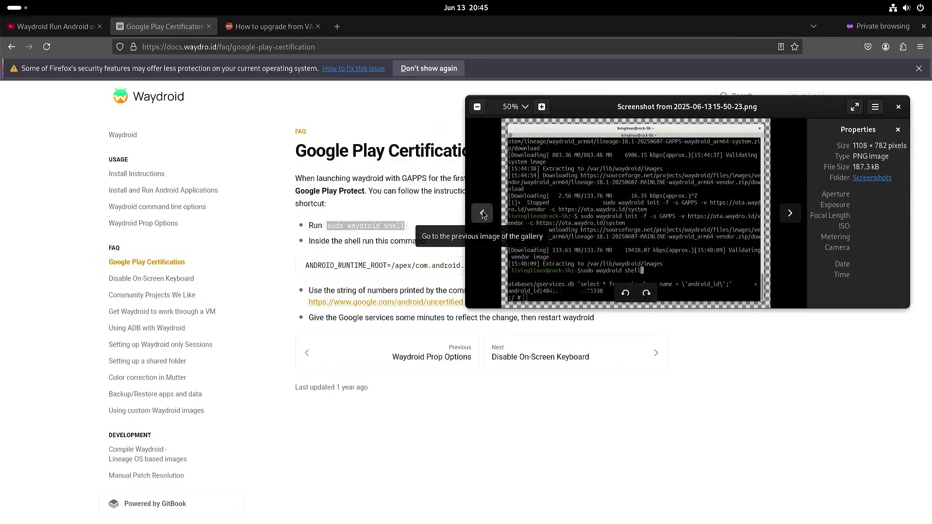
{"action": "double_click", "coordinate": [819, 111]}
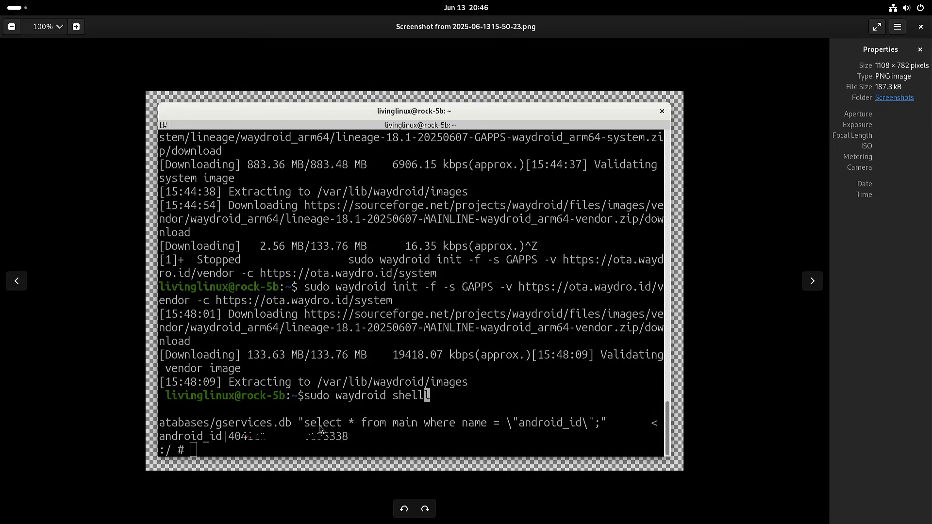
- Open the google.com/android/uncertified sign-in page from the Firefox docs, then go back to the certification docs
{"action": "mouse_move", "coordinate": [1, 1]}
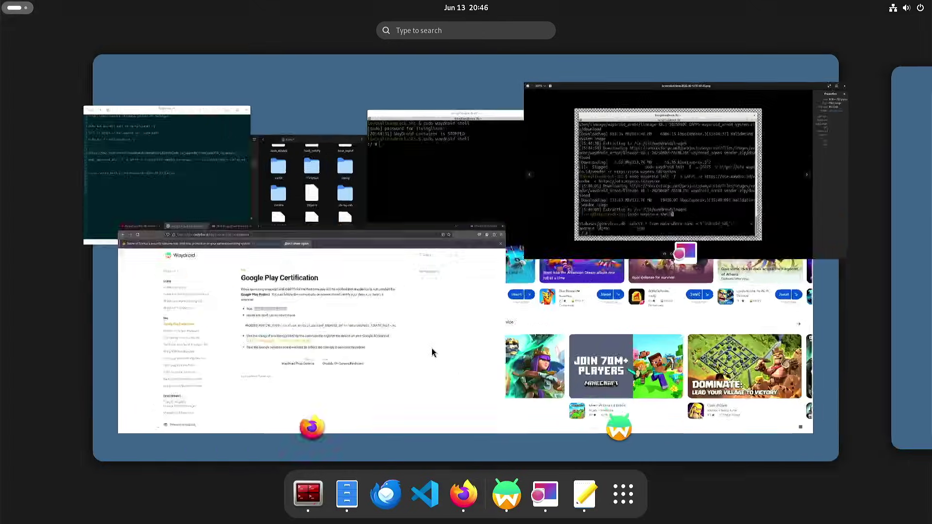
{"action": "left_click", "coordinate": [432, 348]}
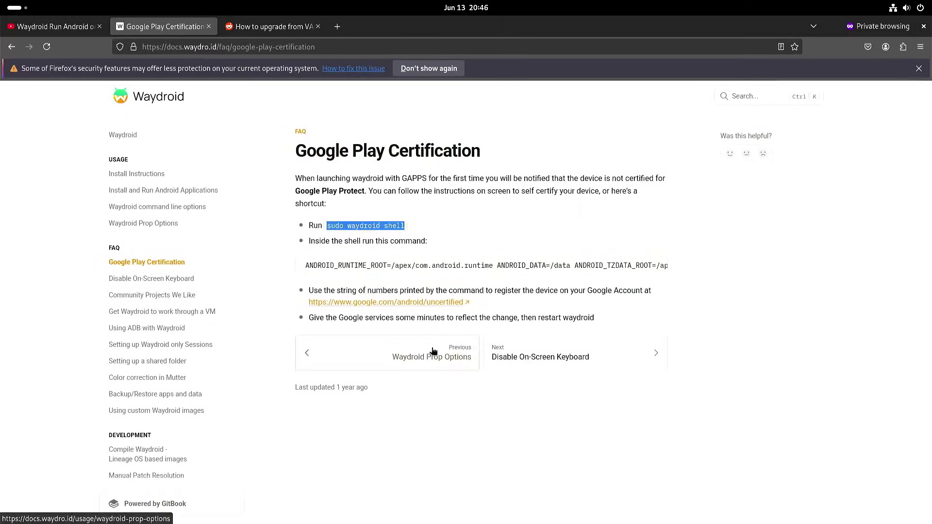
{"action": "left_click", "coordinate": [416, 302]}
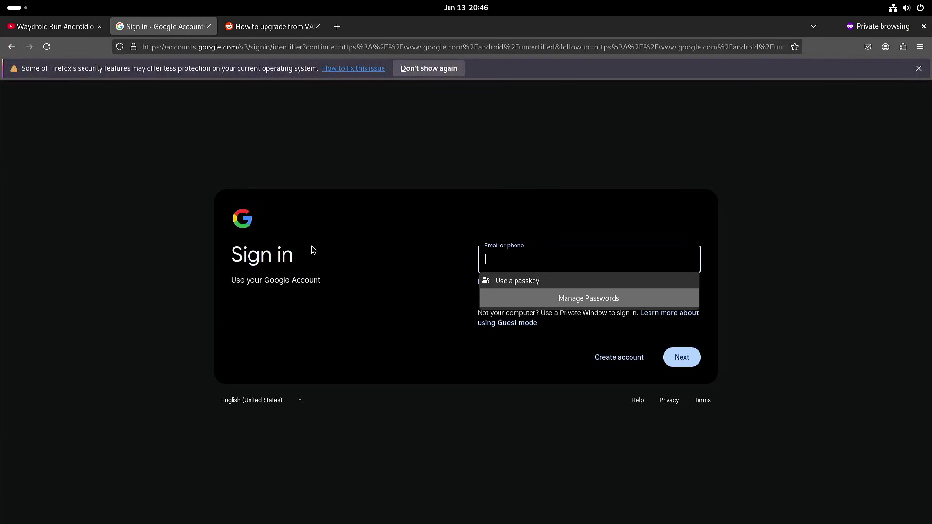
{"action": "left_click", "coordinate": [15, 49]}
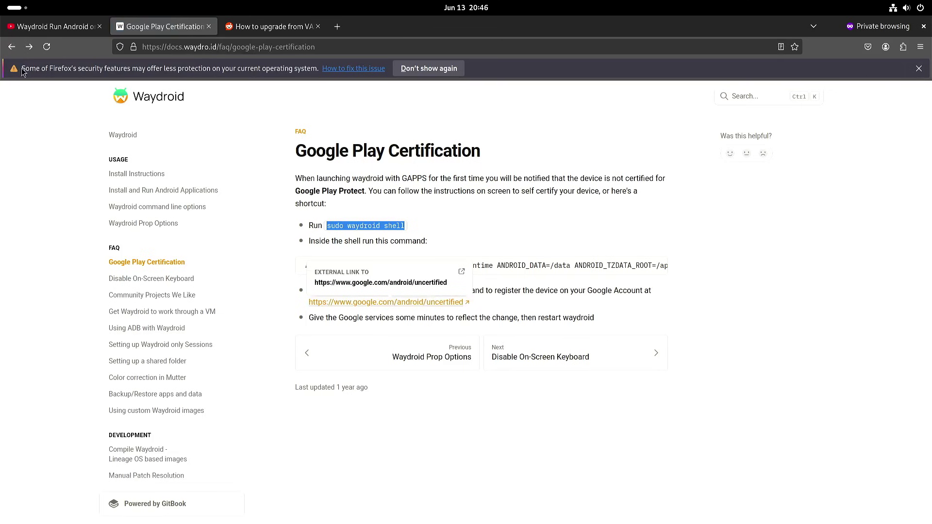
- Bring the Play Store window forward and switch it from Games to the Apps listings
{"action": "mouse_move", "coordinate": [0, 0]}
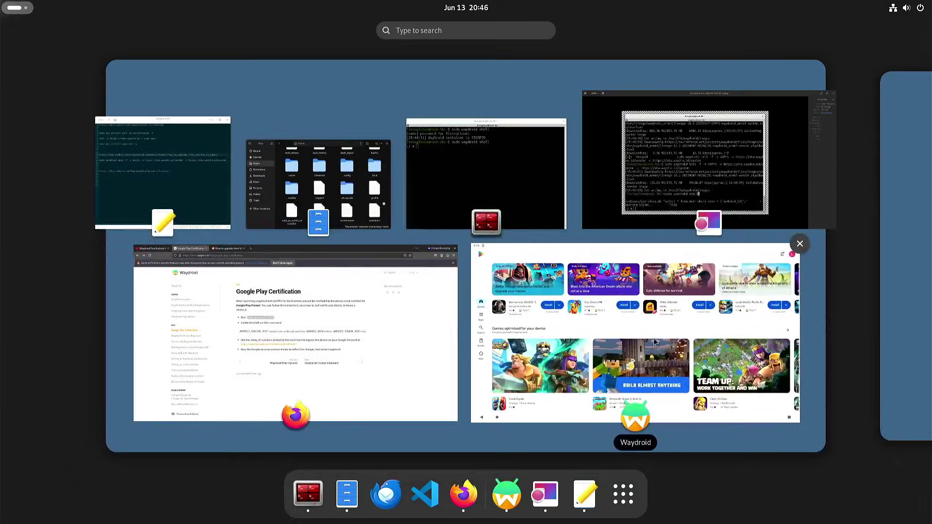
{"action": "left_click", "coordinate": [687, 324]}
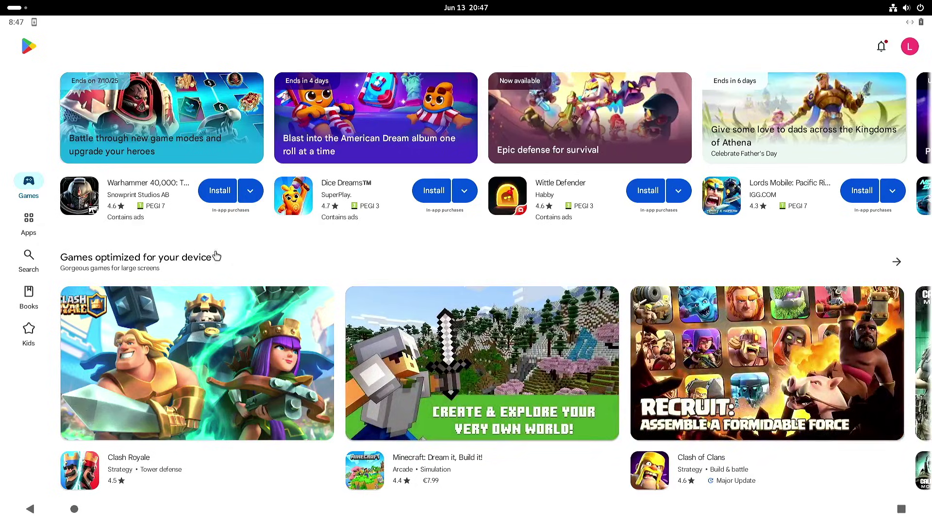
{"action": "left_click", "coordinate": [31, 222]}
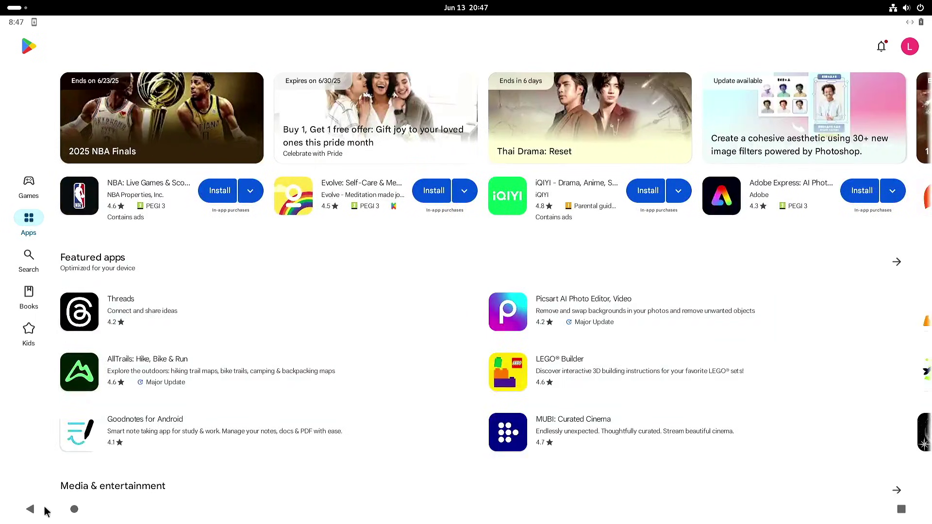
- Go to the Android home screen and launch Mahjong Triple Club
{"action": "left_click", "coordinate": [76, 509]}
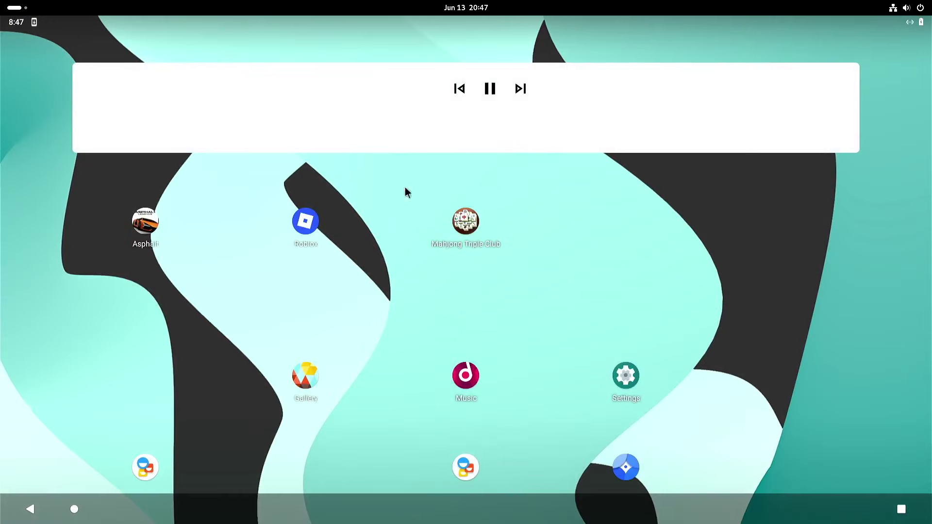
{"action": "left_click", "coordinate": [468, 223]}
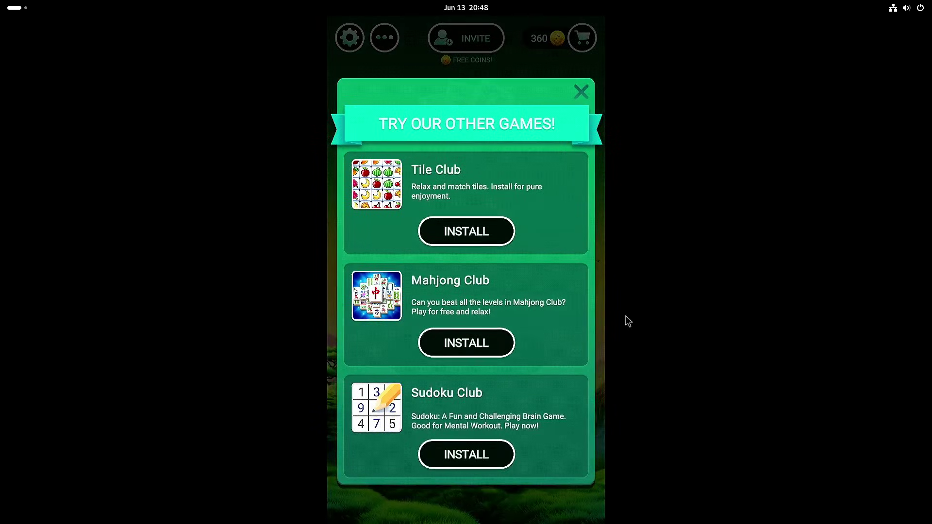
- Close the 'Try our other games!' promo, start Level 9, and match three 北 tiles
{"action": "left_click", "coordinate": [585, 92]}
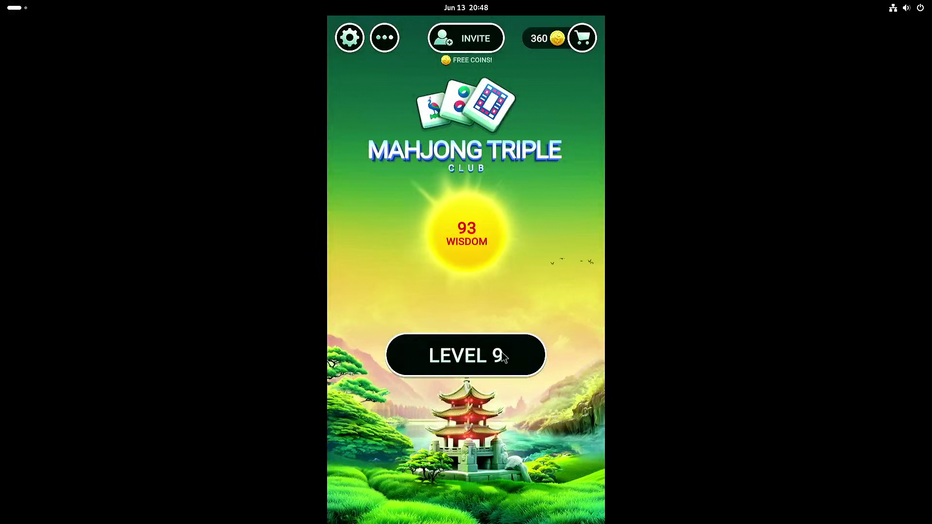
{"action": "left_click", "coordinate": [534, 354]}
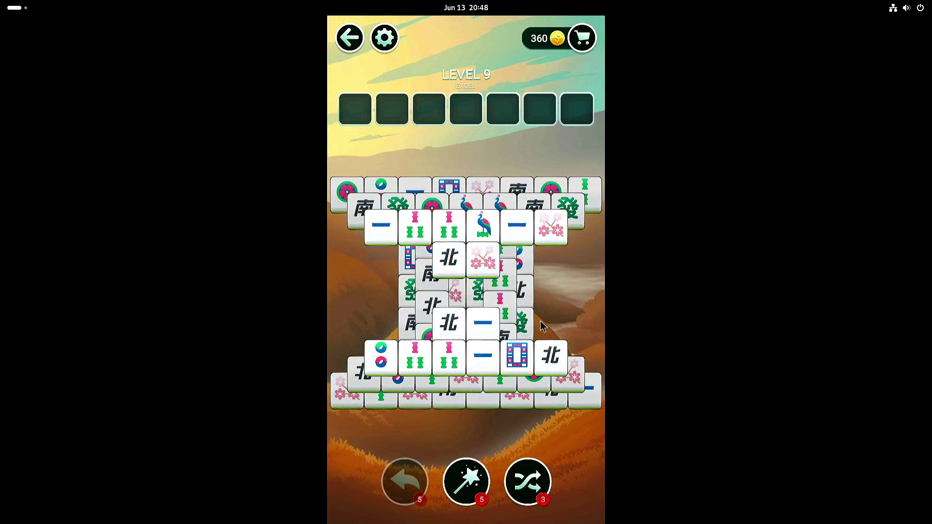
{"action": "left_click", "coordinate": [550, 354]}
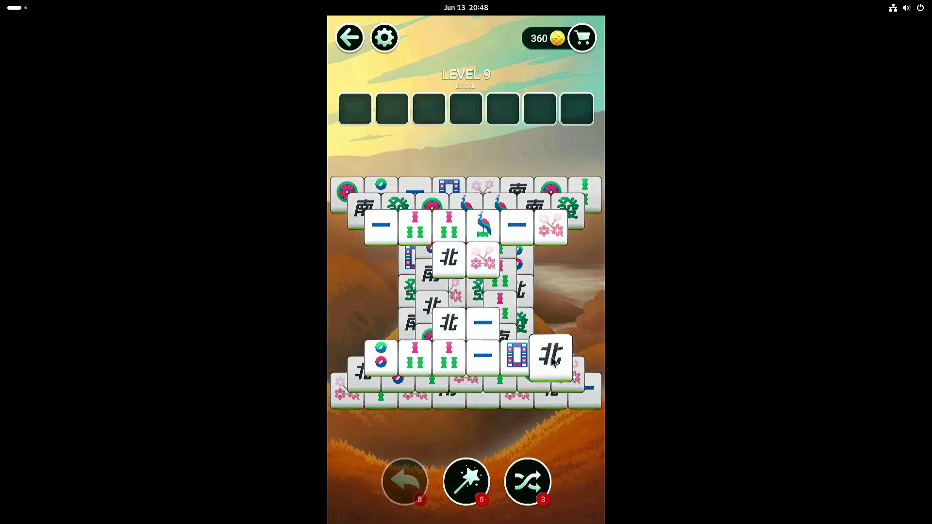
{"action": "left_click", "coordinate": [458, 326]}
{"action": "left_click", "coordinate": [452, 259]}
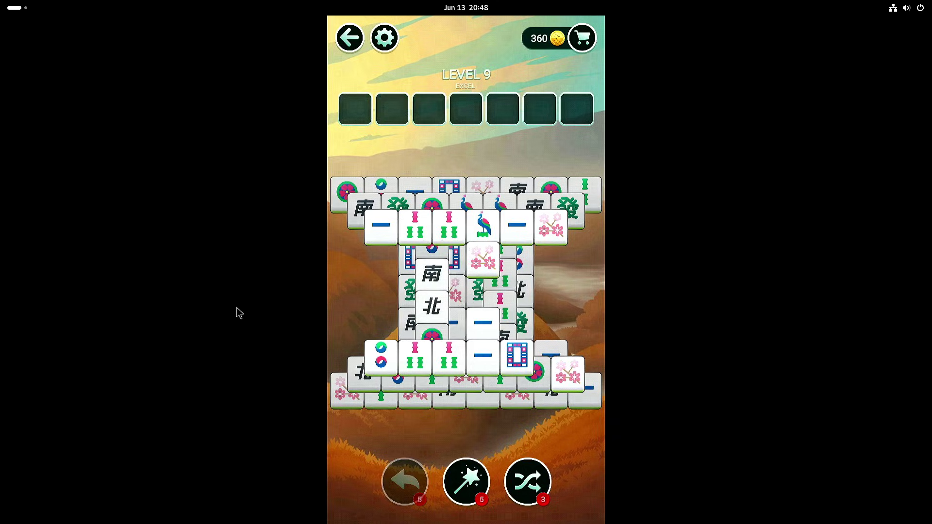
{"action": "mouse_move", "coordinate": [339, 521]}
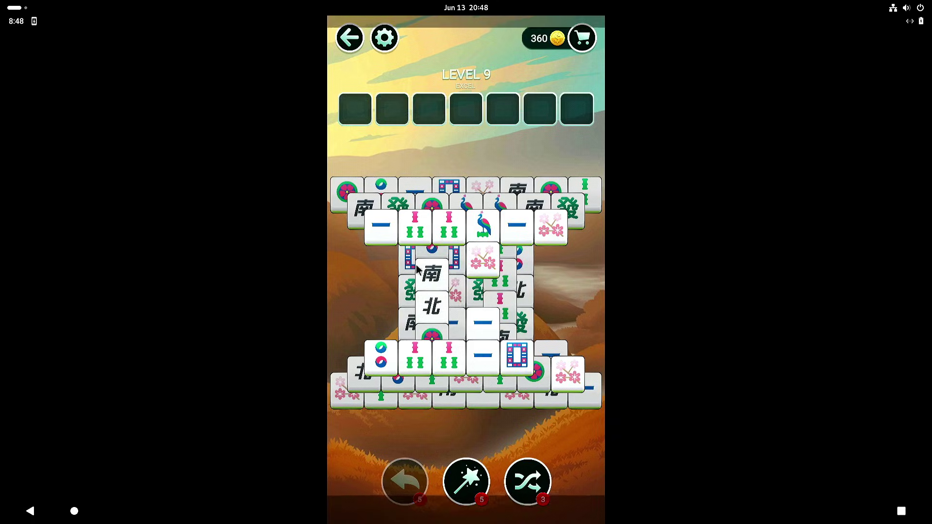
- Leave Mahjong Triple Club's Level 9 for the Android home screen
{"action": "left_click", "coordinate": [75, 509]}
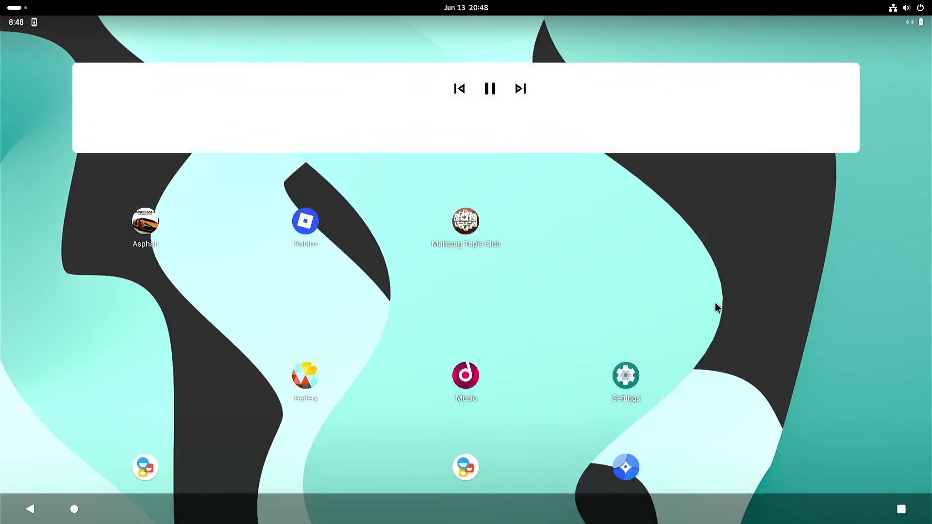